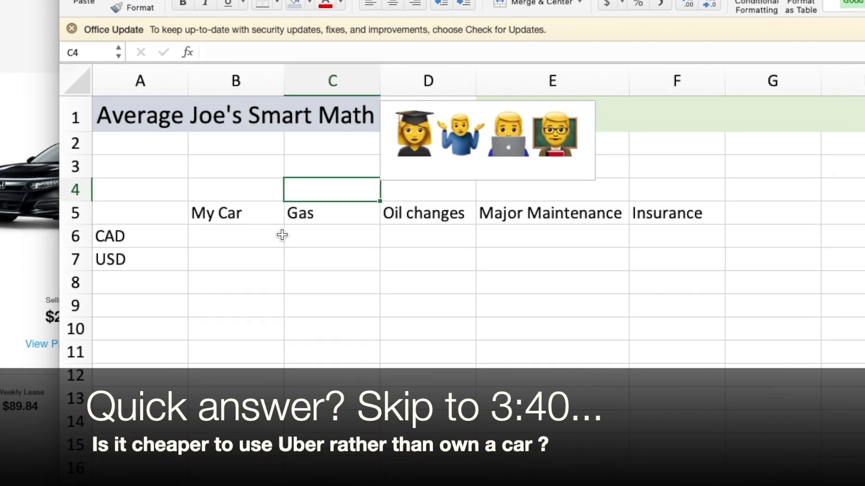
Step: Enter 29000 as the CAD cost of My Car in cell B6
click(237, 235)
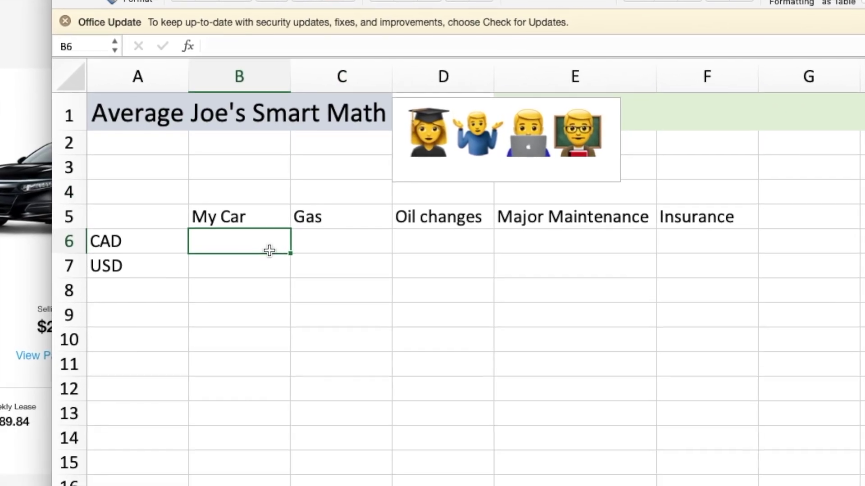
text(29000)
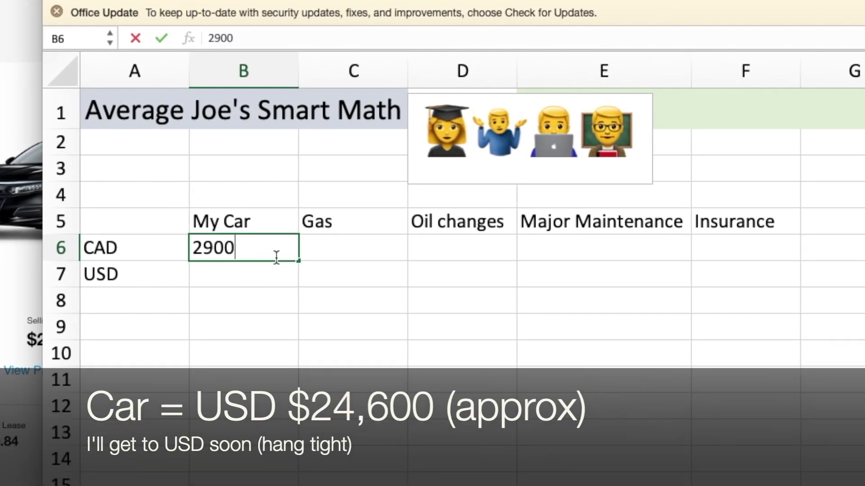
key(Return)
Step: Calculate the CAD gas cost over ten years in C6 with the formula =350*12*10
click(397, 256)
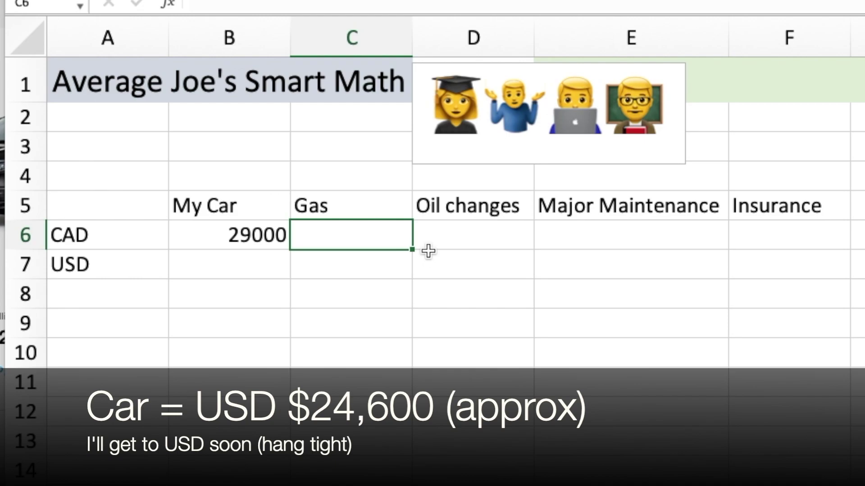
text(=350*12)
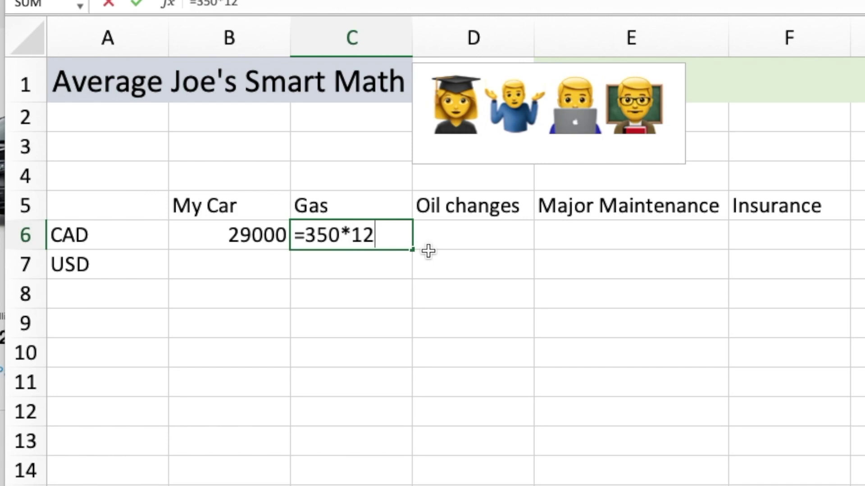
text(*10)
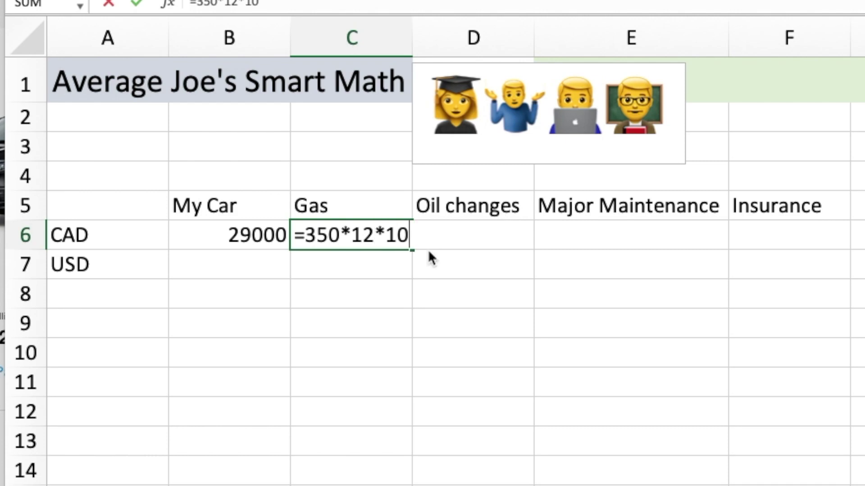
key(Return)
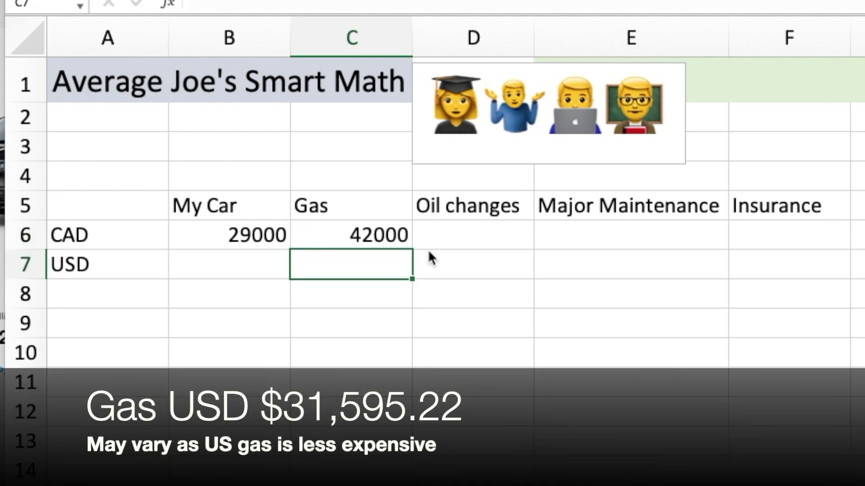
Step: Calculate the CAD cost of oil changes in D6 with the formula =50*2*10
click(504, 236)
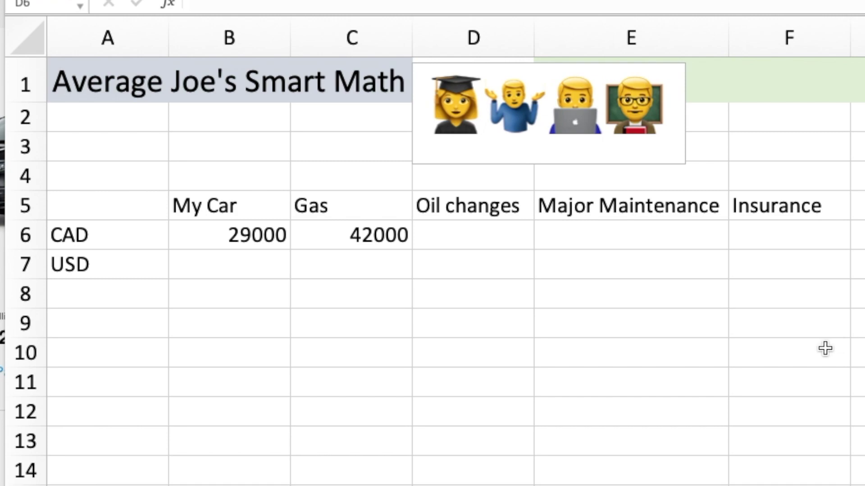
click(497, 237)
text(=)
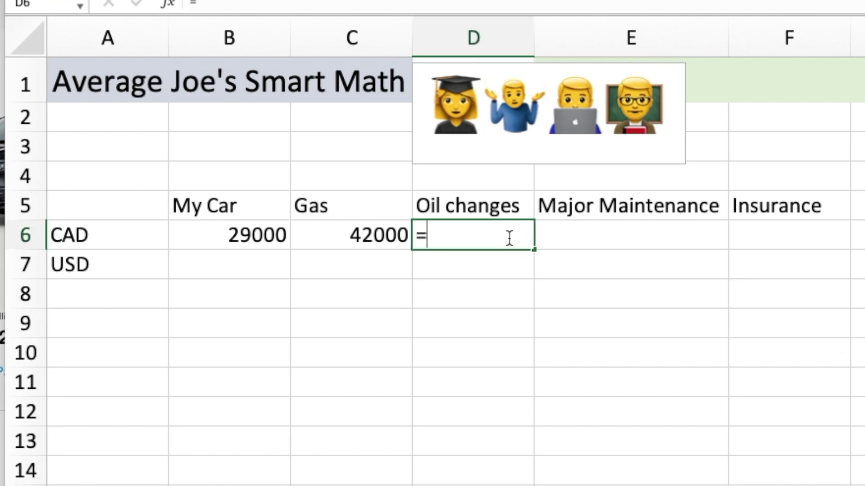
text(50)
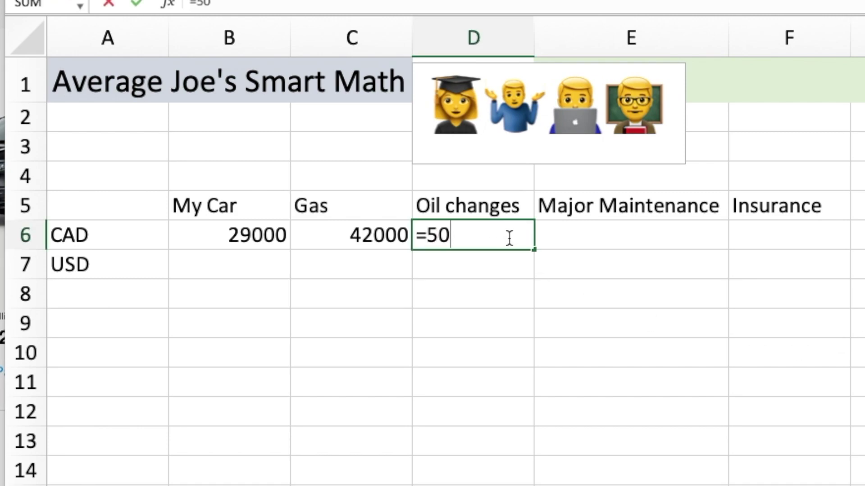
text(*2*10)
key(Return)
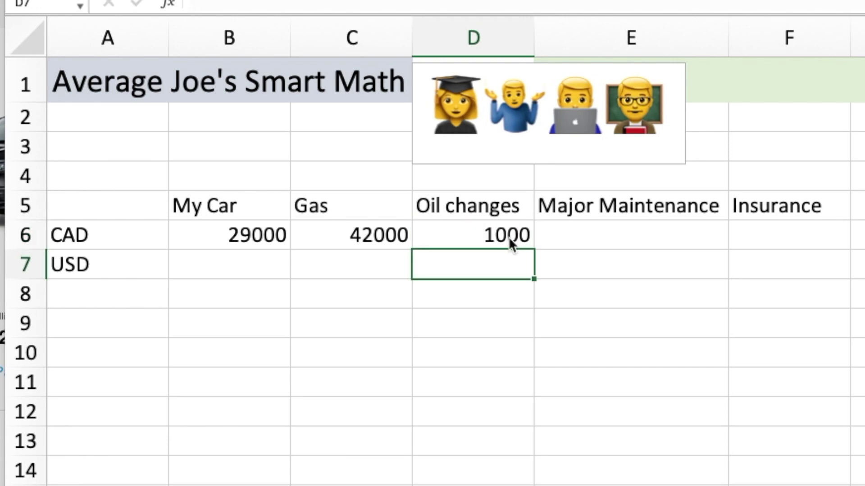
Step: Enter the formula =400*5 for the CAD major maintenance cost in E6
click(597, 241)
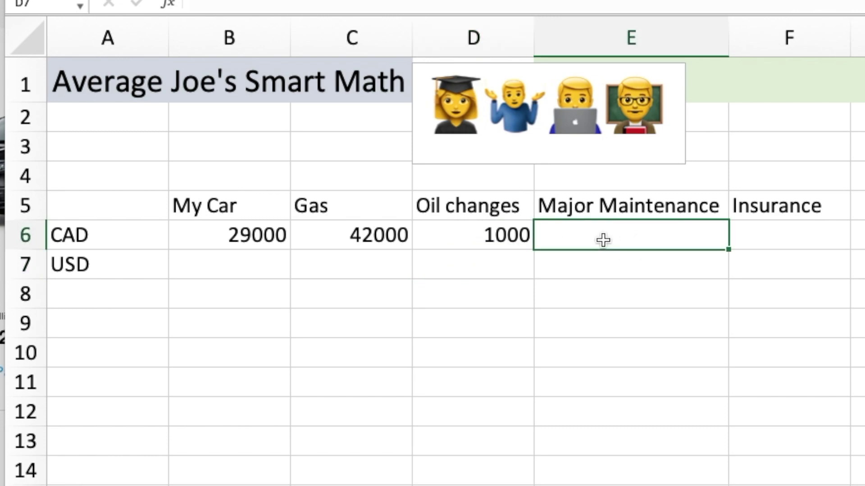
text(=)
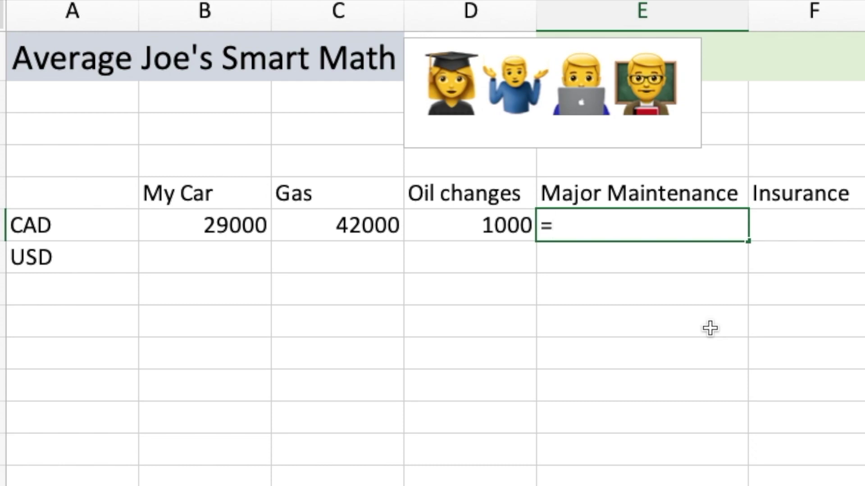
text(400*5)
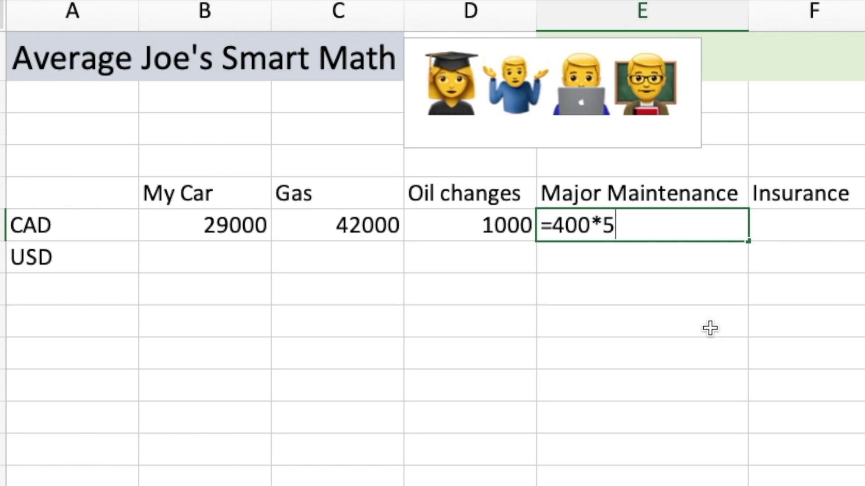
key(Left)
key(Left)
key(Right)
key(Right)
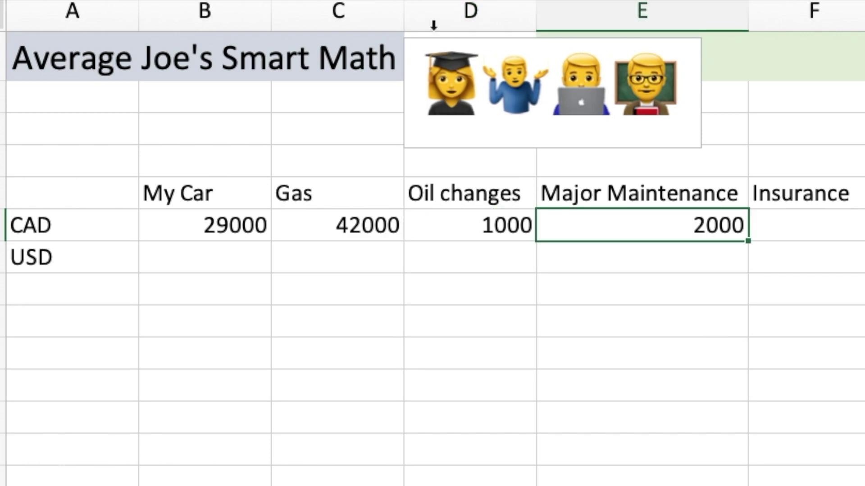
Step: Extend the CAD major maintenance formula in E6 to =(400*5) + 1000
key(F2)
text())
text(()
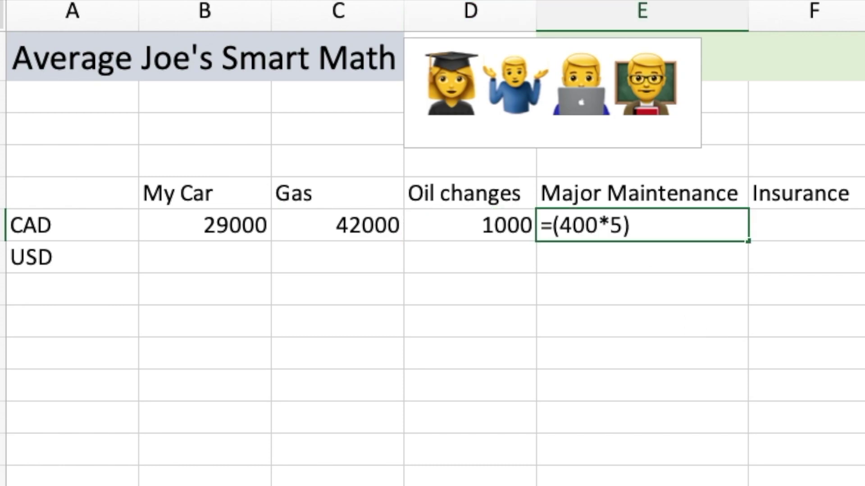
text( + 100)
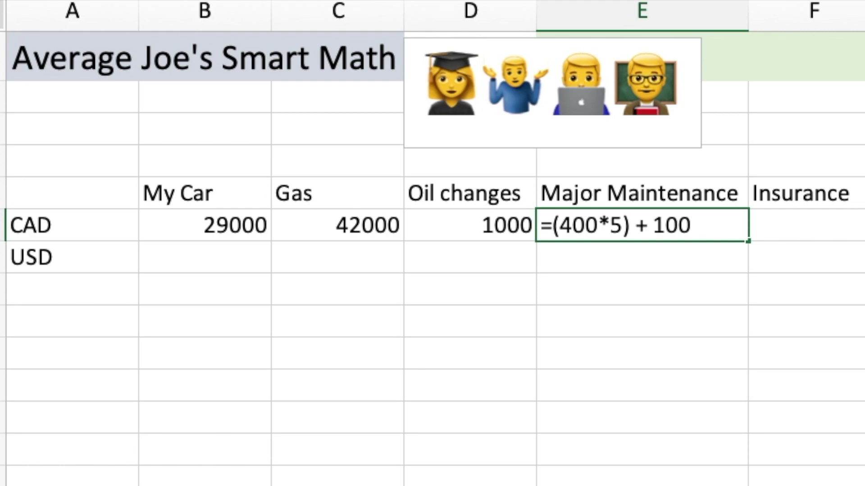
text(0)
key(Return)
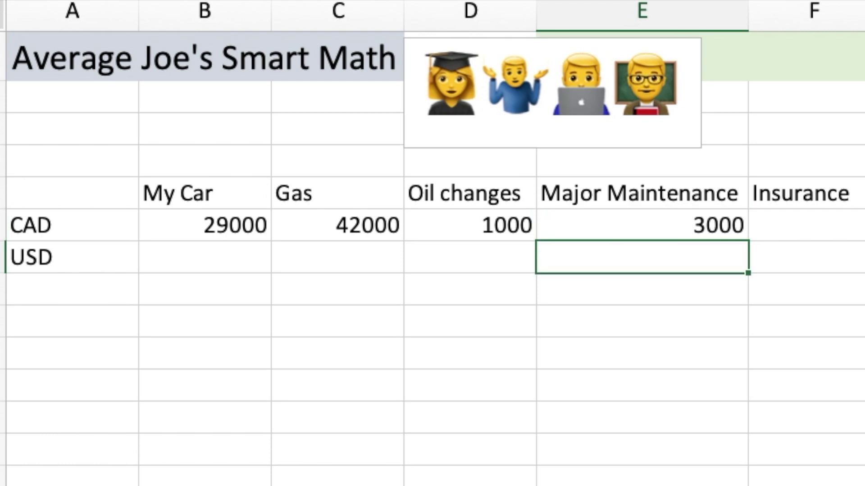
click(712, 222)
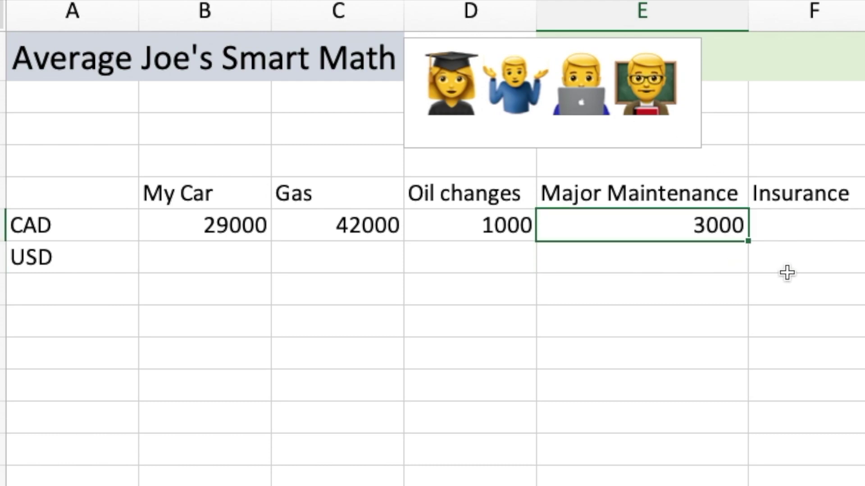
Step: Calculate the CAD insurance cost over ten years in F6 with the formula =1700*10
click(810, 237)
text(=1700)
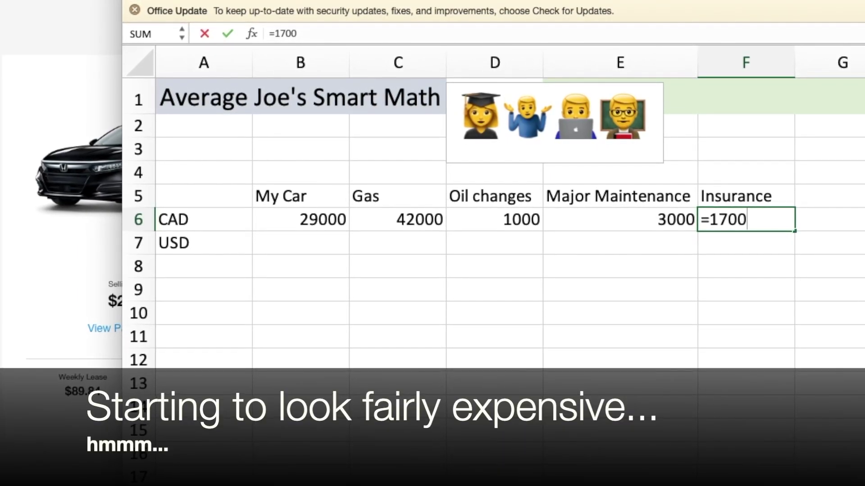
text(*()
key(BackSpace)
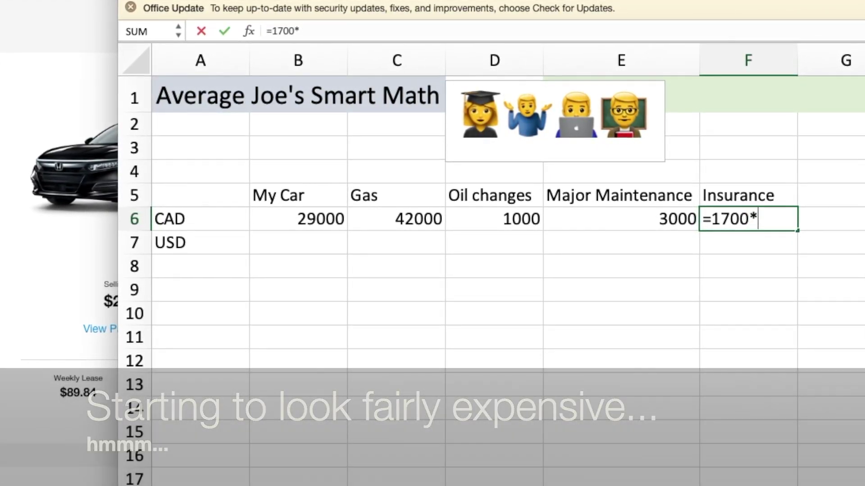
text(10)
key(Return)
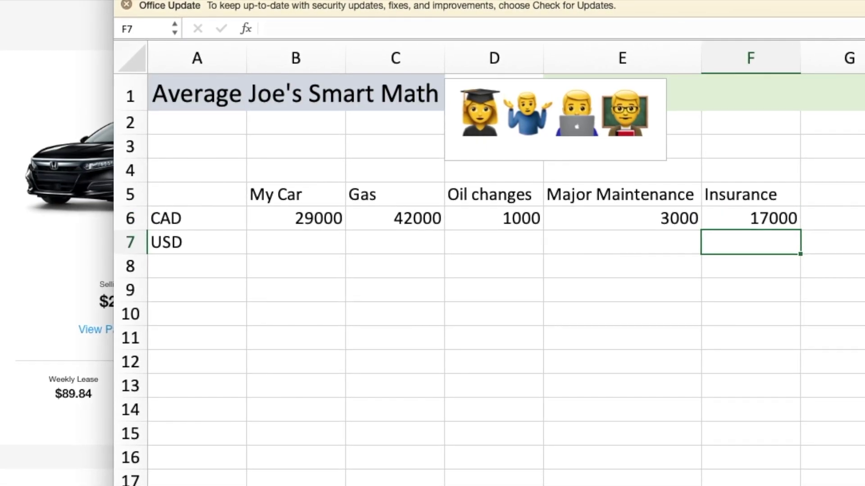
Step: Review the CAD entries for car, gas, oil changes, major maintenance and insurance, and check the car's selling price on the Honda build summary
click(340, 223)
click(433, 225)
click(498, 219)
click(647, 222)
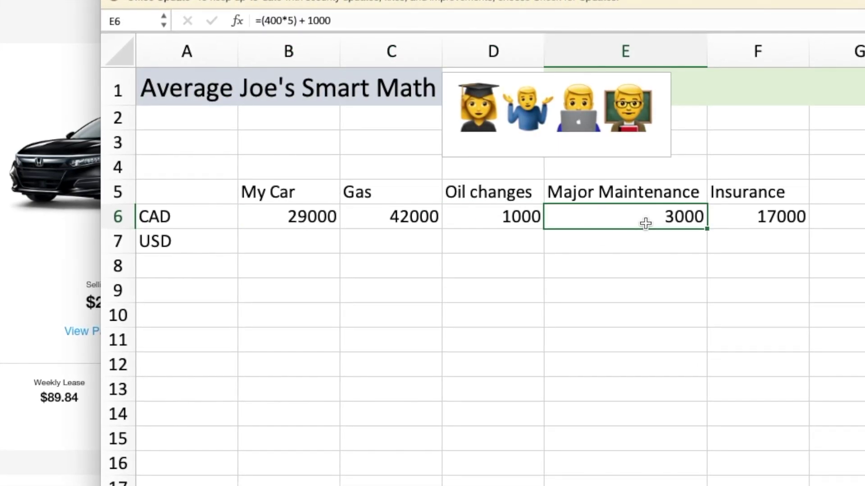
click(803, 216)
click(278, 234)
click(291, 218)
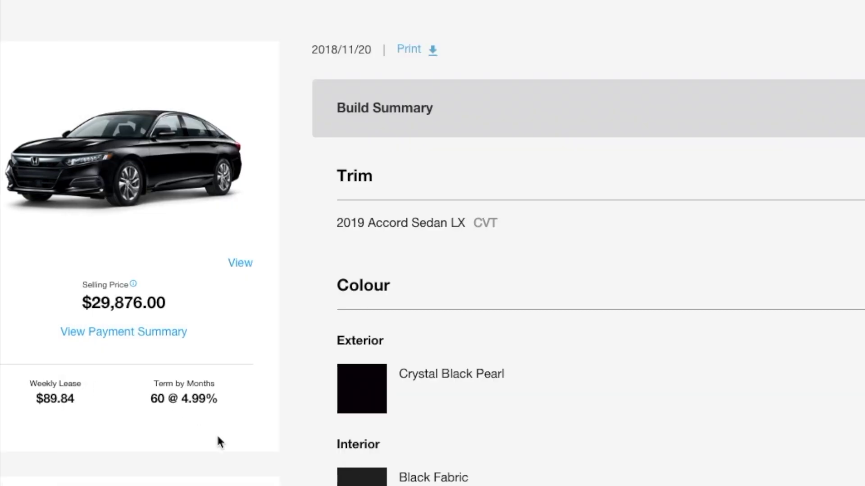
Step: Change the CAD car cost in B6 to the formula =29000*1.13 to include 13% tax
click(191, 282)
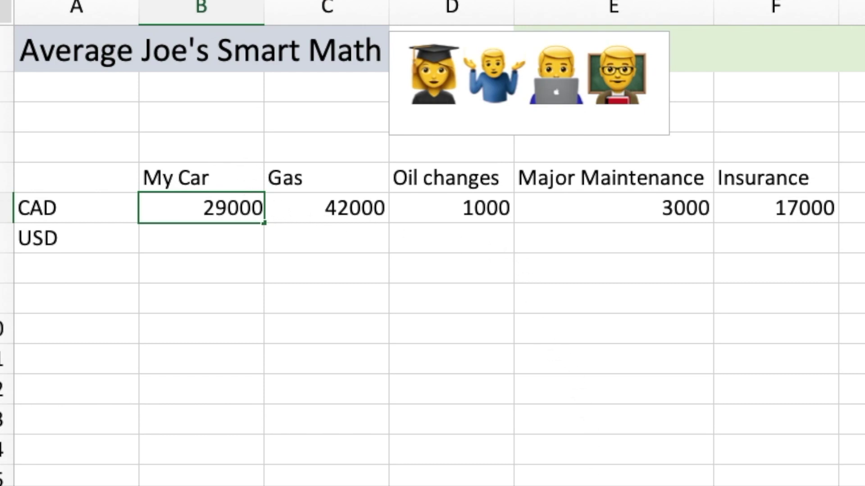
text(*1.13)
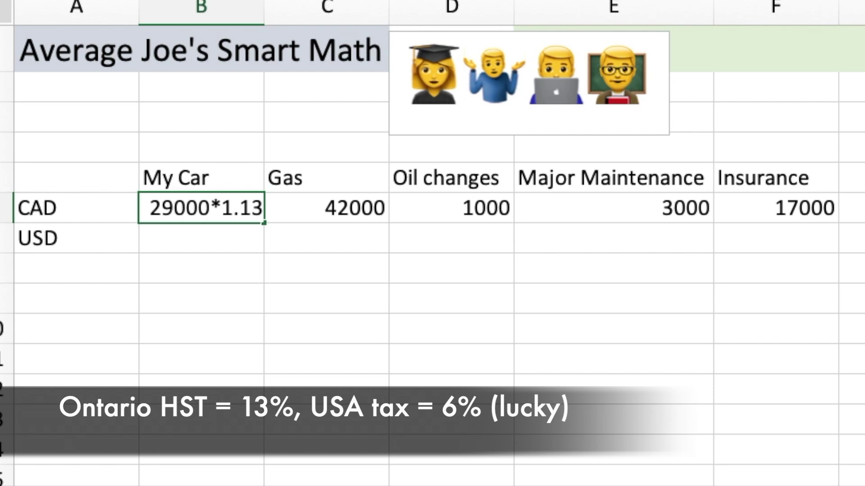
key(Return)
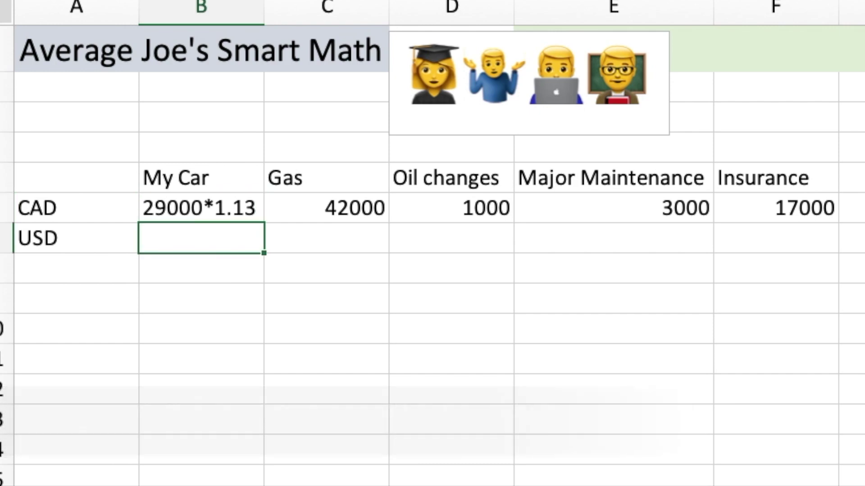
click(219, 199)
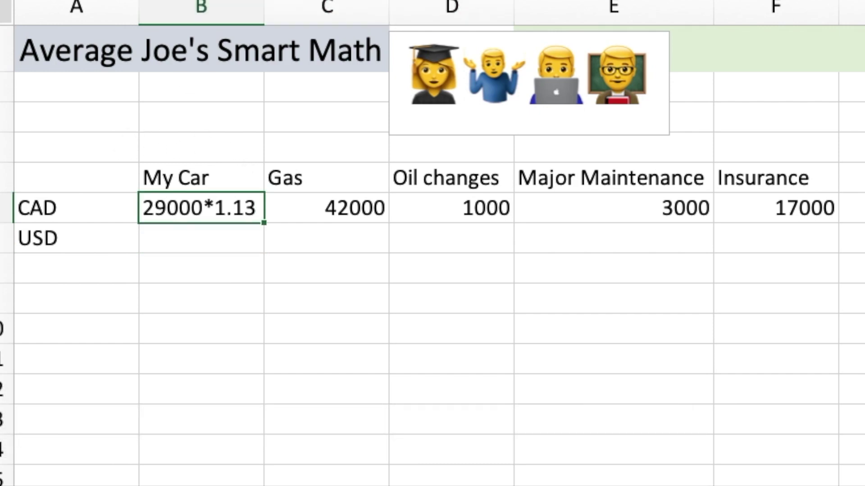
text(=29000*1.13)
key(Return)
click(251, 218)
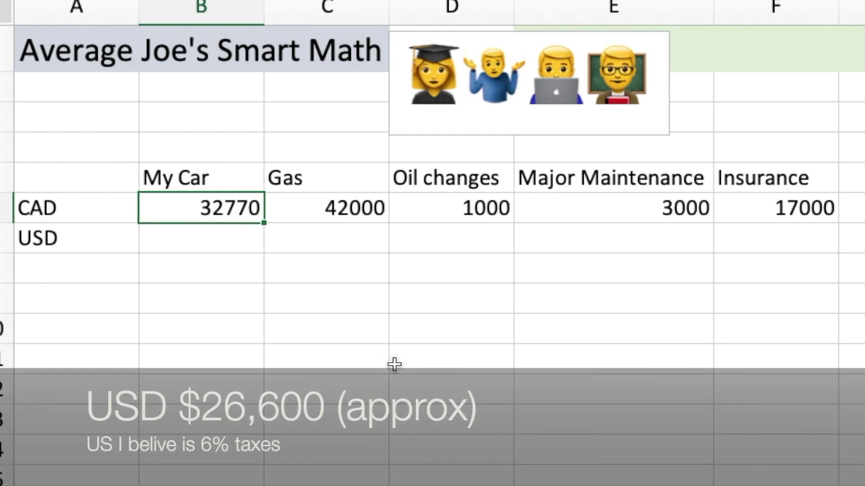
Step: Add a row labelled Total in B8, with the sum of the CAD costs B6:F6 in G8
drag(205, 210, 775, 210)
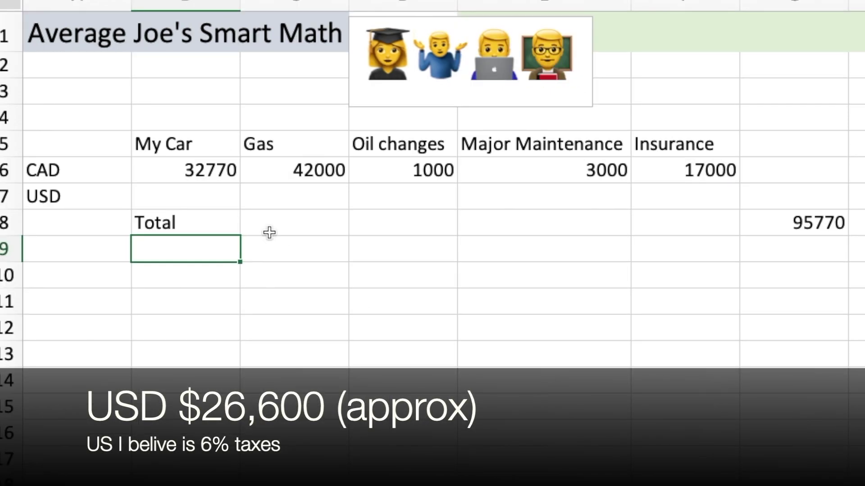
click(769, 251)
key(Up)
Step: Enter the label Yearly in B9, directly below the Total label
click(203, 243)
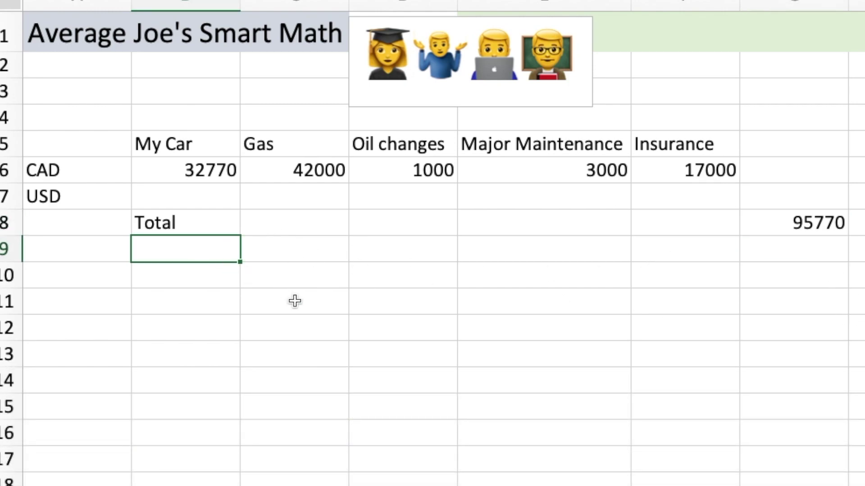
text(Yearly')
key(Return)
double_click(182, 249)
key(BackSpace)
key(Return)
Step: Calculate the yearly cost in G9 with the formula =G8/10
click(772, 246)
text(=)
click(808, 224)
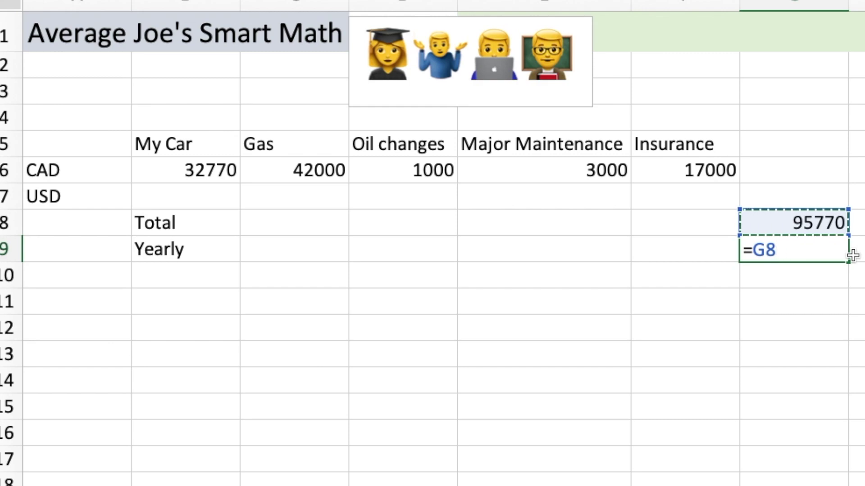
text(/10)
key(Return)
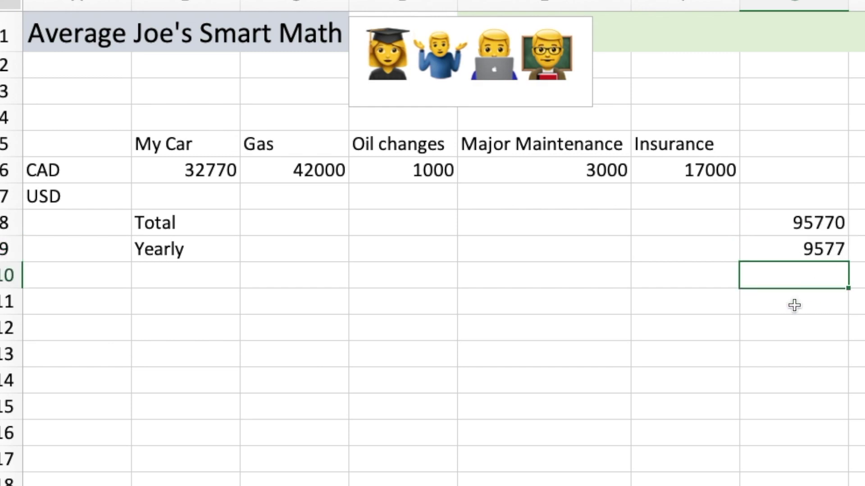
Step: Enter the label Monthly in B10, directly below the Yearly label
click(220, 259)
click(230, 274)
text(Monthly)
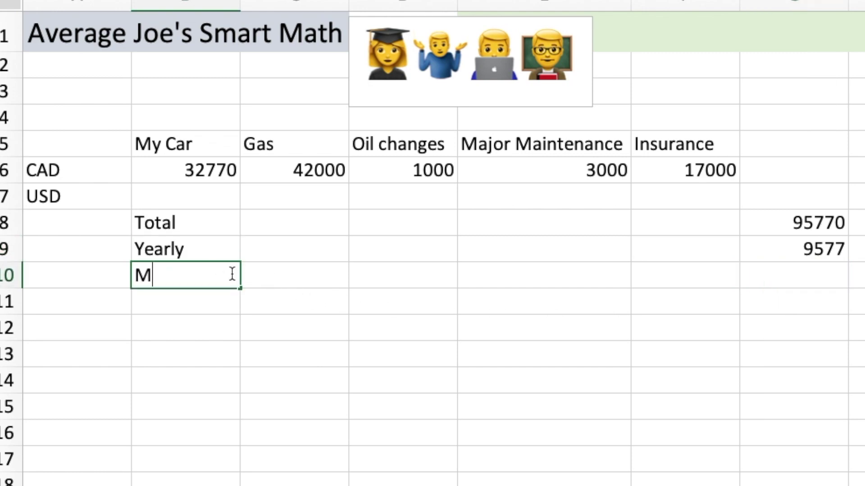
key(Tab)
key(Tab)
key(Tab)
key(Tab)
Step: Calculate the monthly cost in G10 with the formula =G9/12
click(806, 282)
text(=)
click(813, 255)
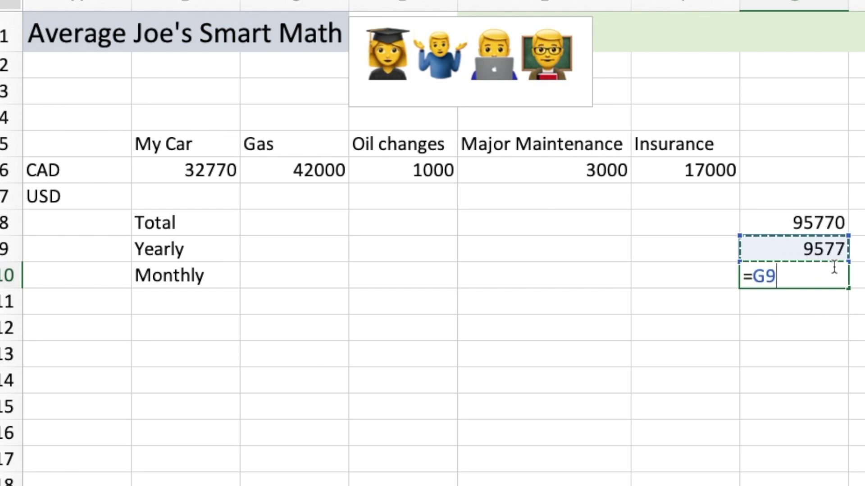
text(/12)
key(Return)
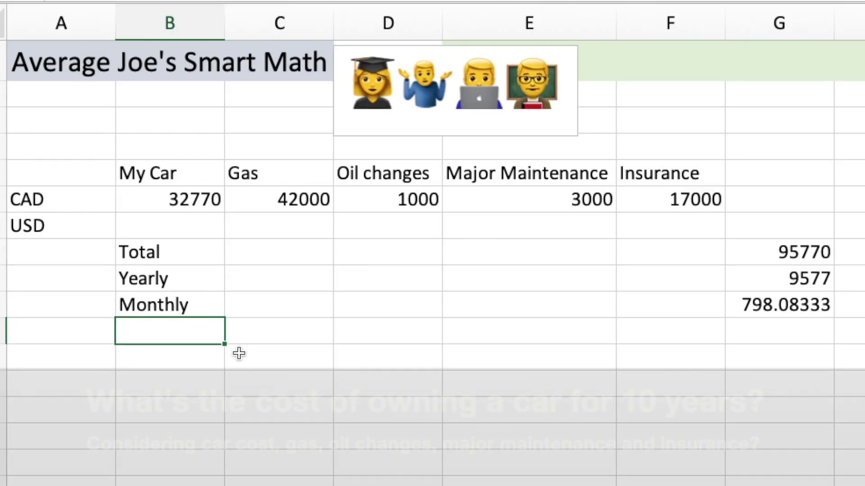
Step: Add the label Per day in B11 and calculate the daily cost in G11 with the formula =G10/30
text(Per day)
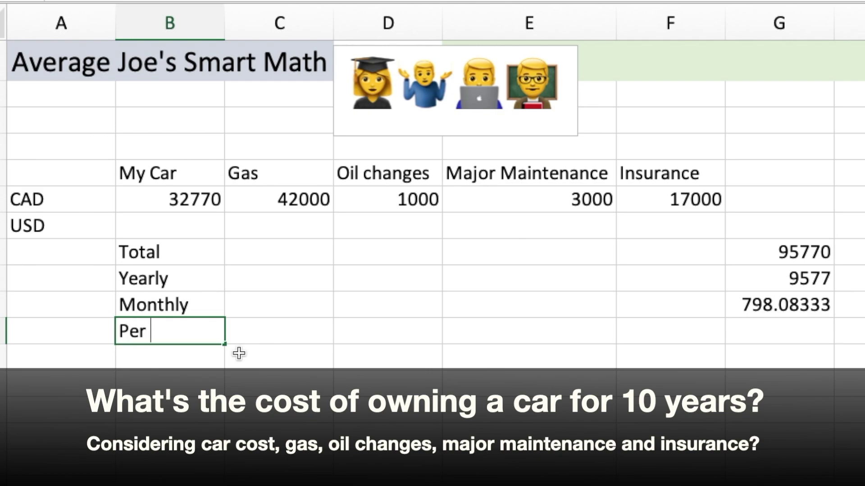
key(Tab)
key(Tab)
key(Tab)
key(Tab)
key(Tab)
text(=)
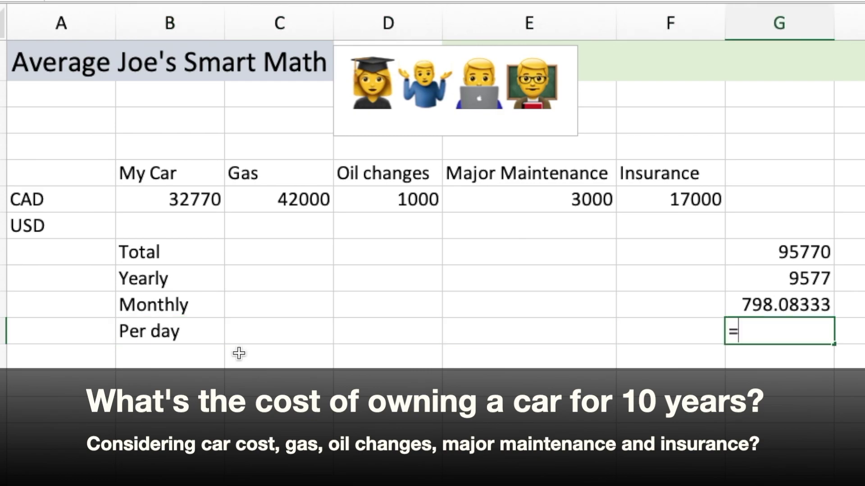
click(806, 306)
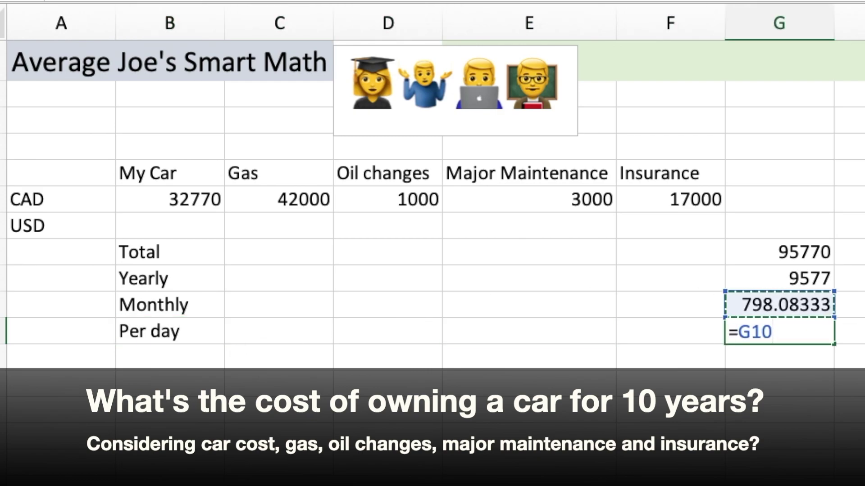
text(/30)
key(Return)
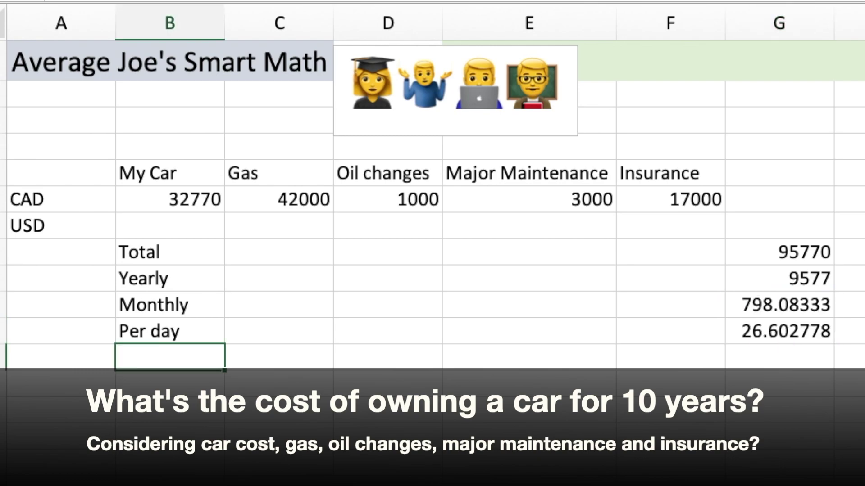
click(761, 329)
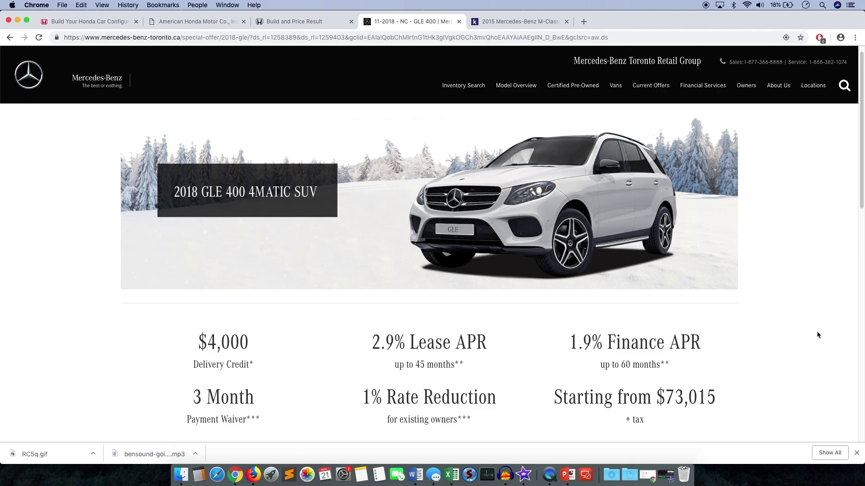
Step: Find the 2018 GLE 400's starting price, and in Excel set the My Car cost in B6 to 82490 with a multiplication formula based on 73000
scroll(817, 335, down, 3)
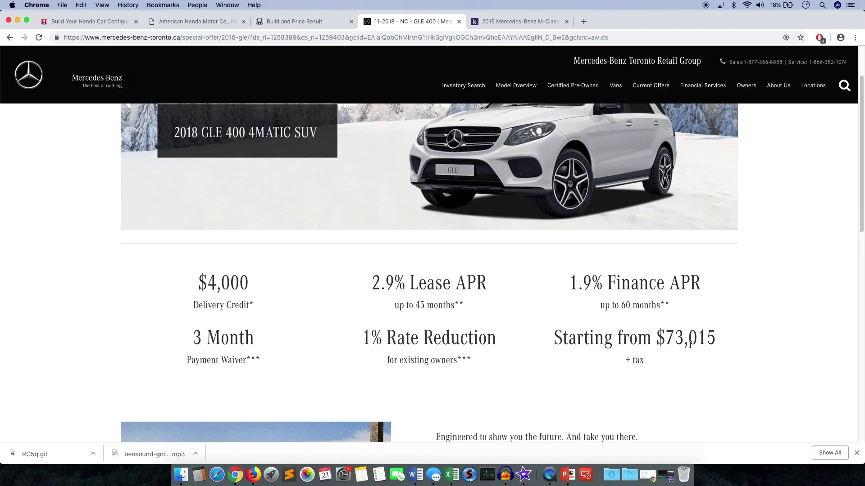
drag(651, 341, 724, 341)
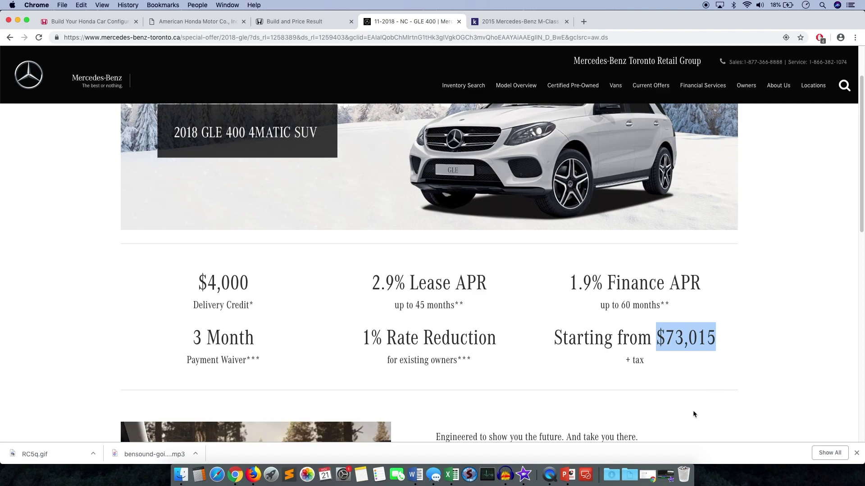
click(451, 475)
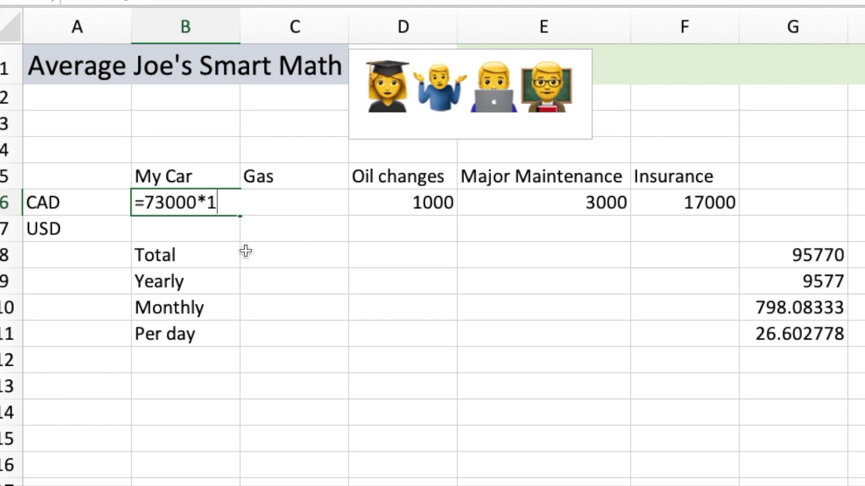
key(Return)
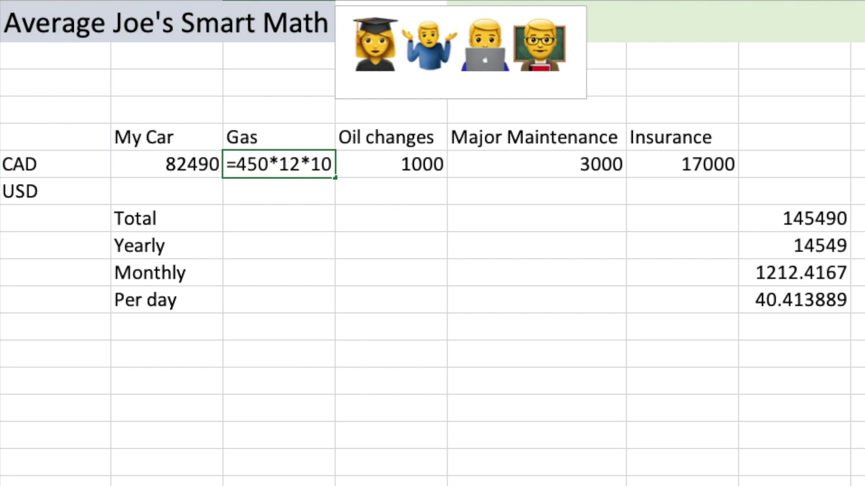
Step: Replace the Gas cost in C6 with =450*12*10 and the Oil changes cost in D6 with =100*2*10
text(=450*12*10)
key(Return)
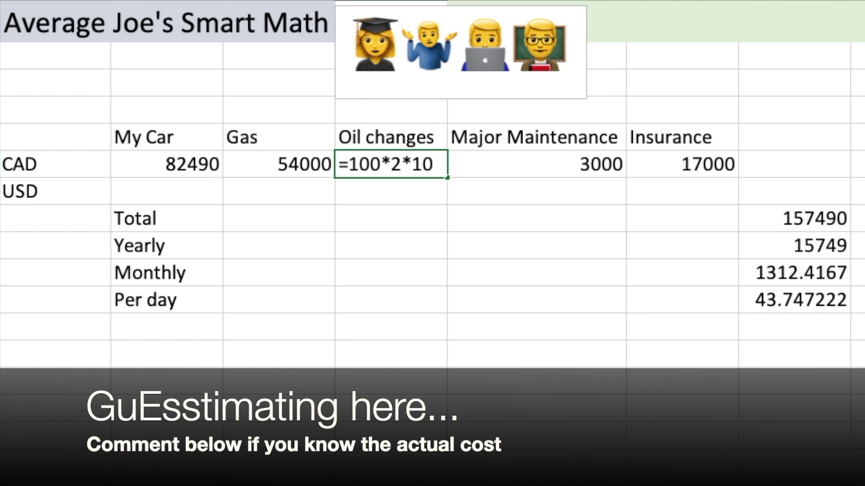
key(Return)
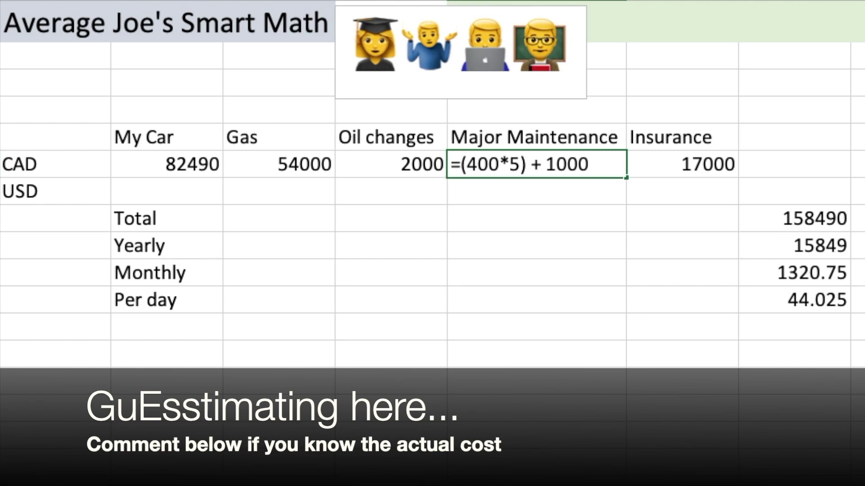
Step: Edit the Major Maintenance formula in E6 to give 5500 and set the Insurance cost in F6 to =1900*10
key(Return)
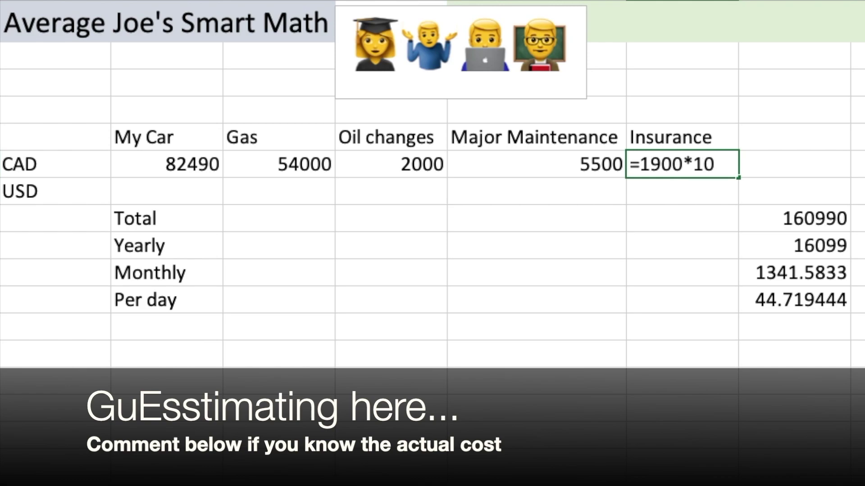
key(Return)
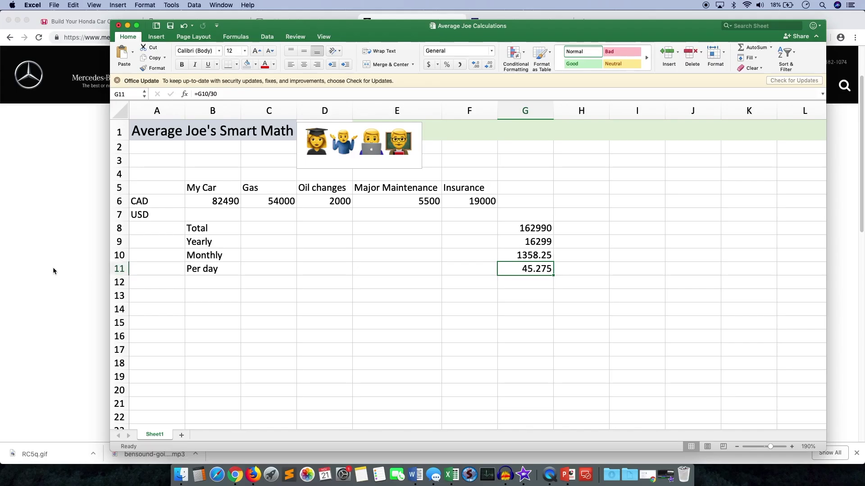
Step: Switch to Chrome and review the 2019 Accord Sedan LX's lease and finance terms, fees and interest rate in Honda's Payment Calculator
click(52, 271)
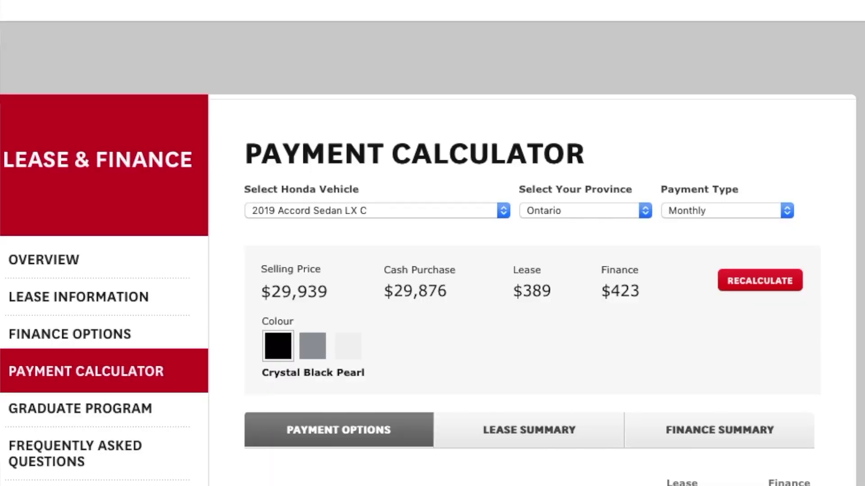
scroll(433, 270, down, 3)
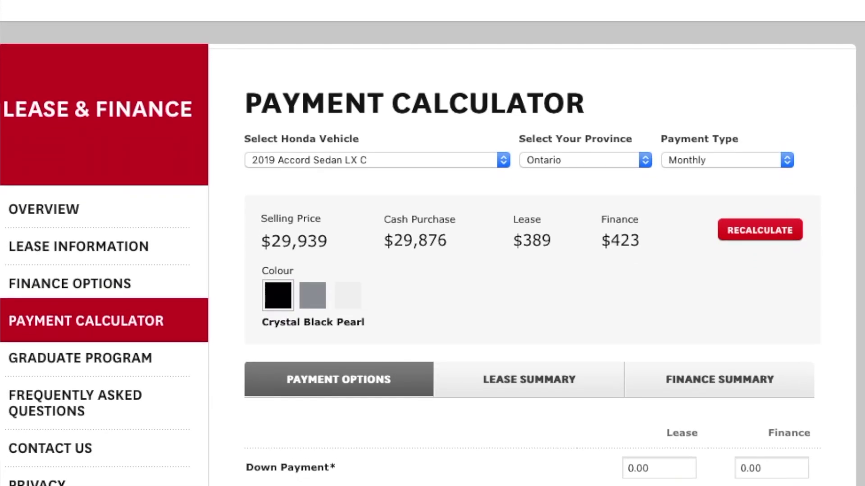
scroll(432, 270, down, 4)
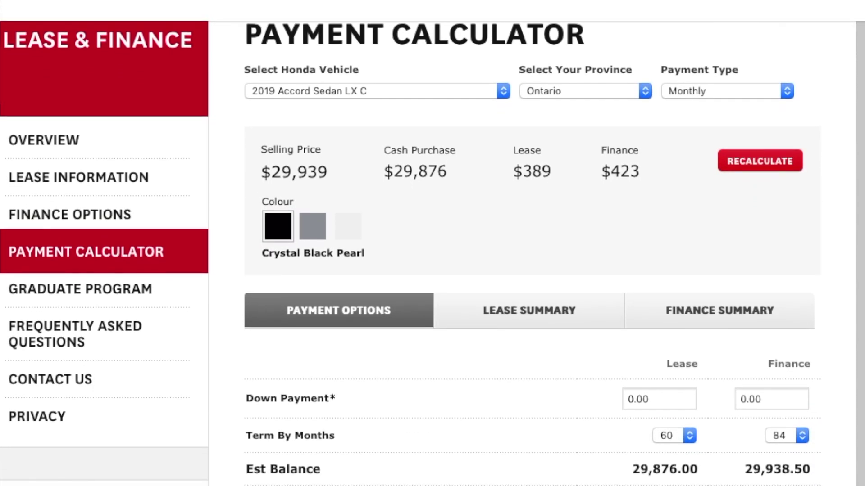
scroll(432, 270, down, 5)
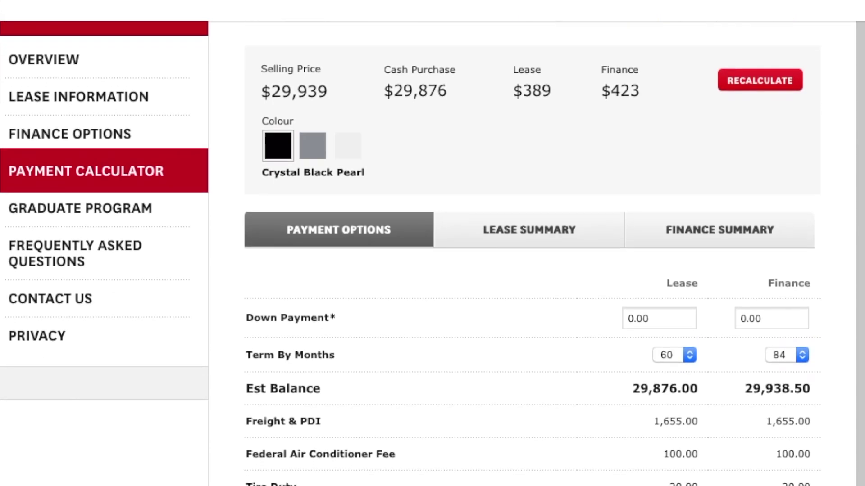
scroll(433, 270, down, 6)
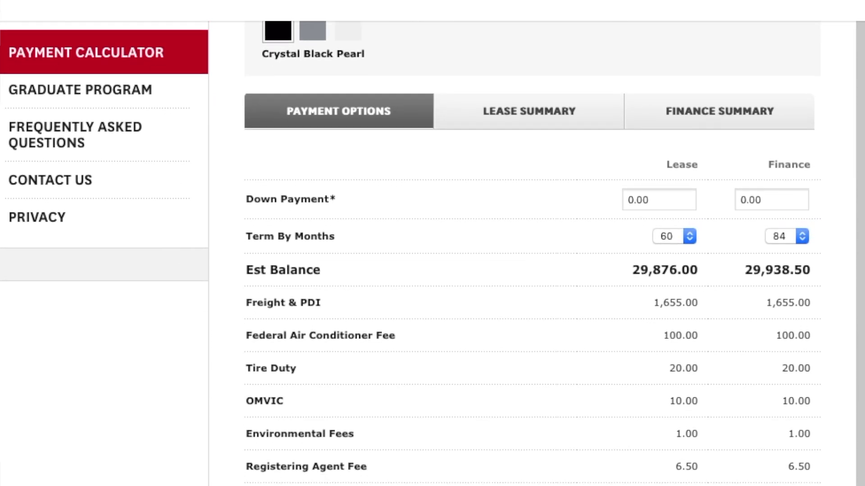
scroll(432, 271, down, 8)
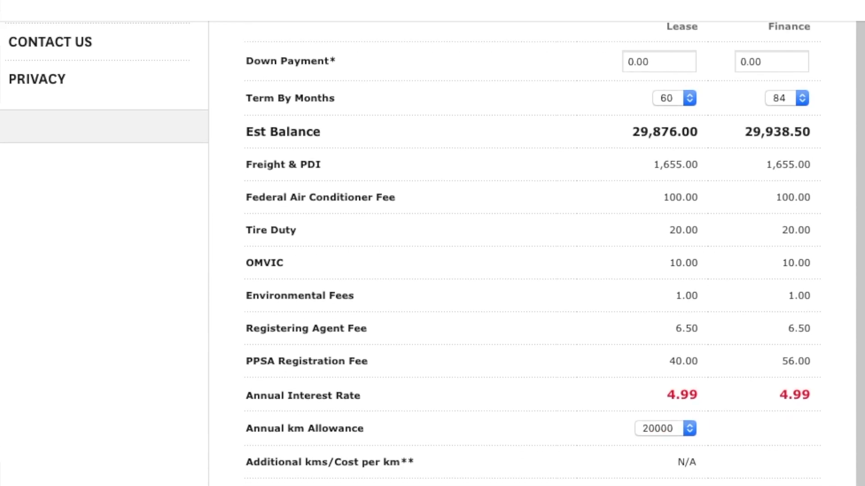
scroll(432, 270, down, 1)
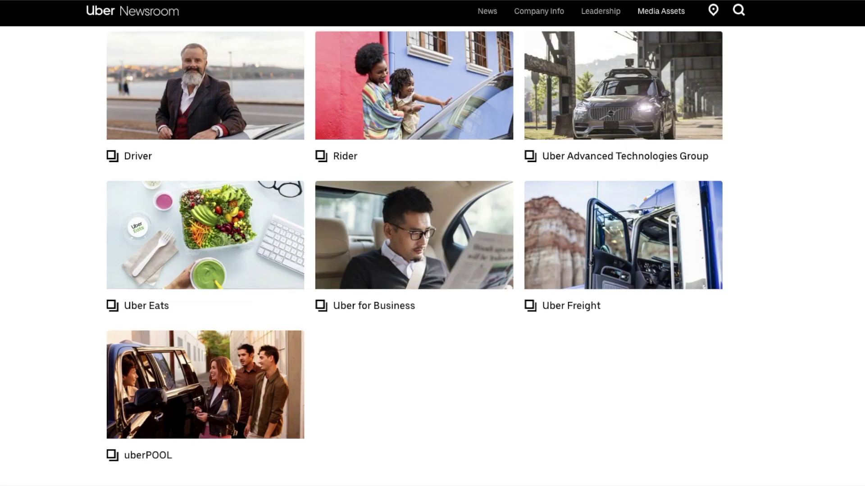
Step: Browse the Uber Newsroom media assets from the service photos down to the In-App Screenshots section
scroll(414, 244, down, 3)
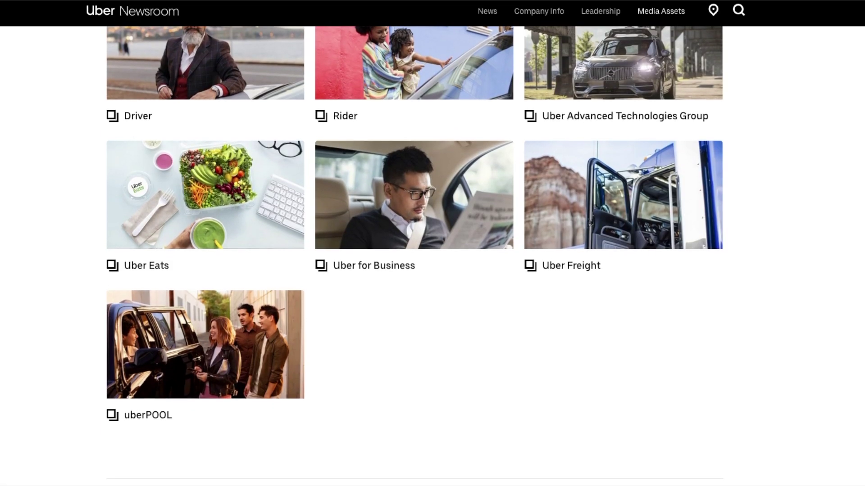
scroll(433, 243, down, 5)
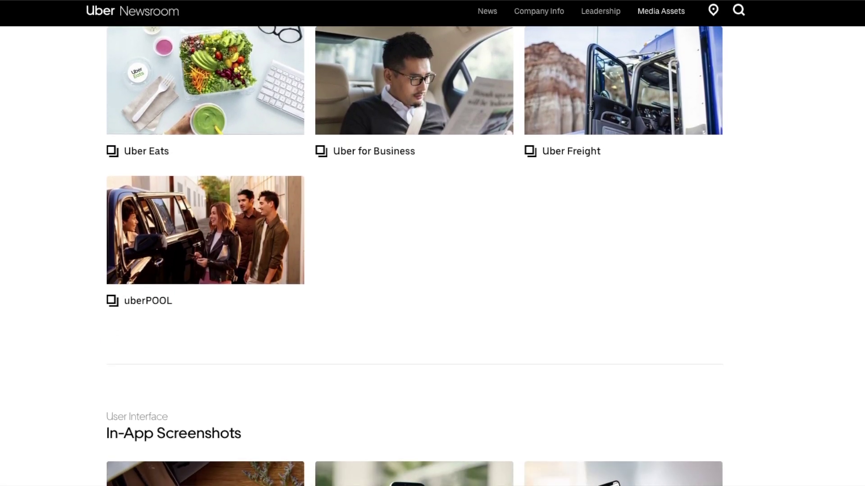
scroll(433, 243, down, 5)
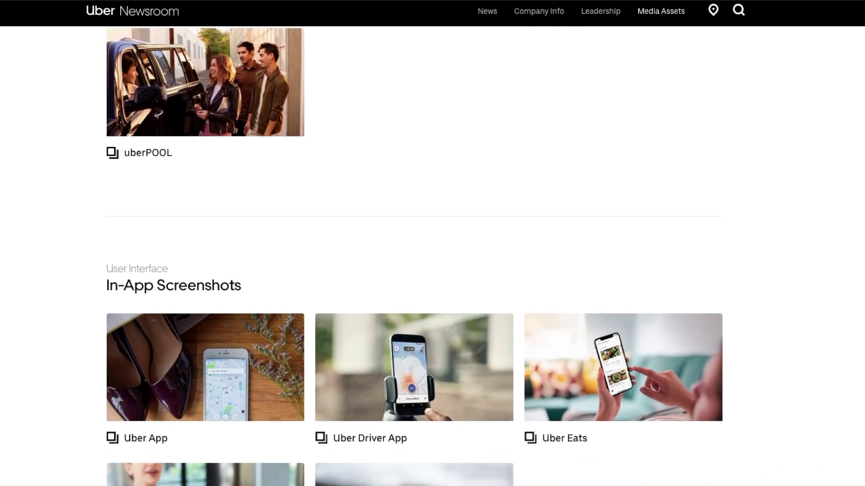
scroll(432, 243, down, 1)
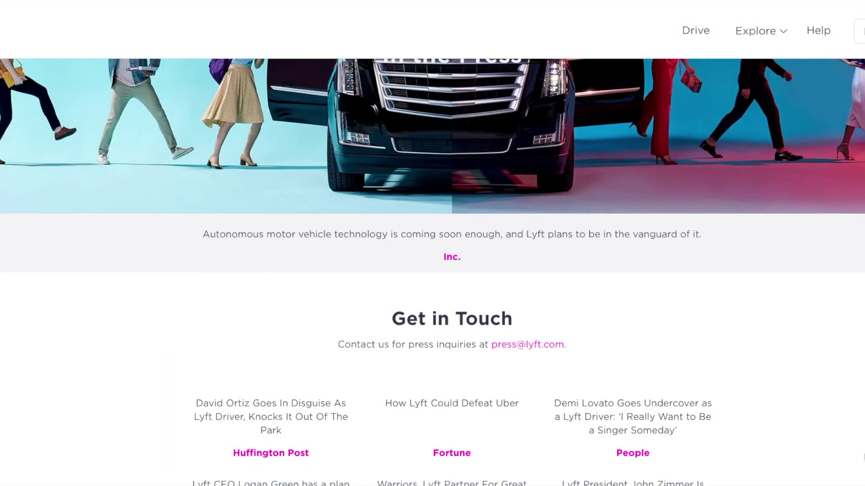
Step: Look through Lyft's press page, from the contact section and press articles down to the press kit section
scroll(433, 243, down, 3)
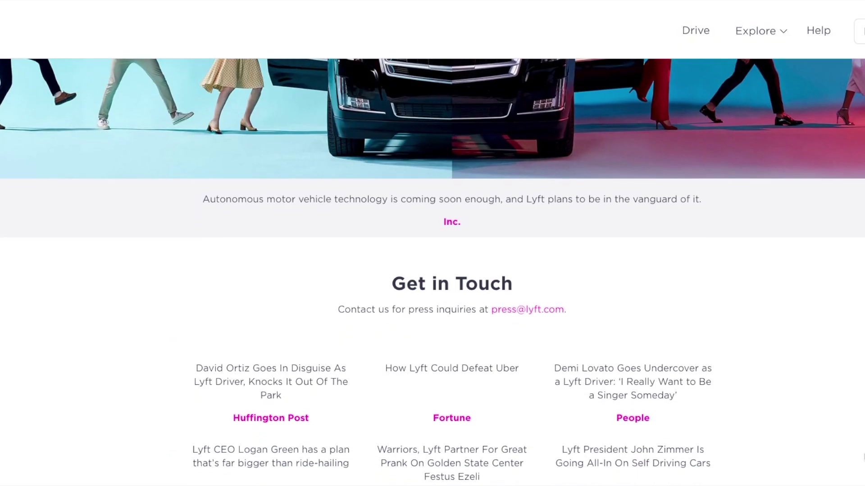
scroll(432, 243, down, 5)
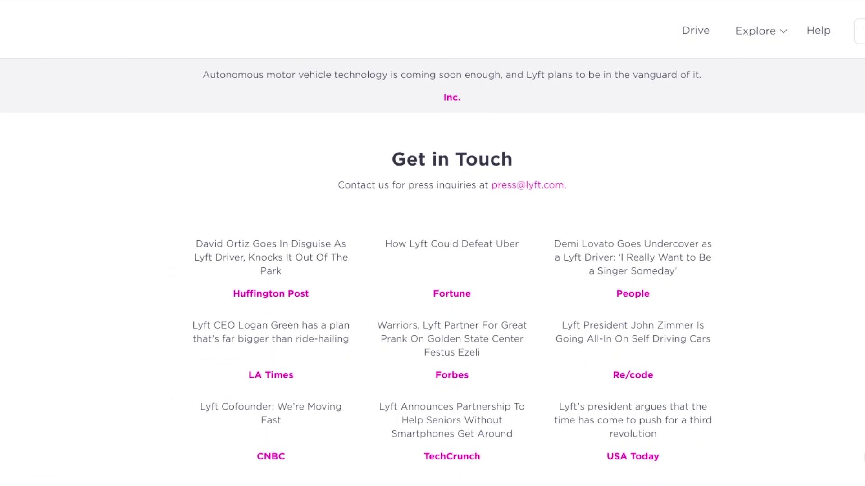
scroll(432, 244, down, 5)
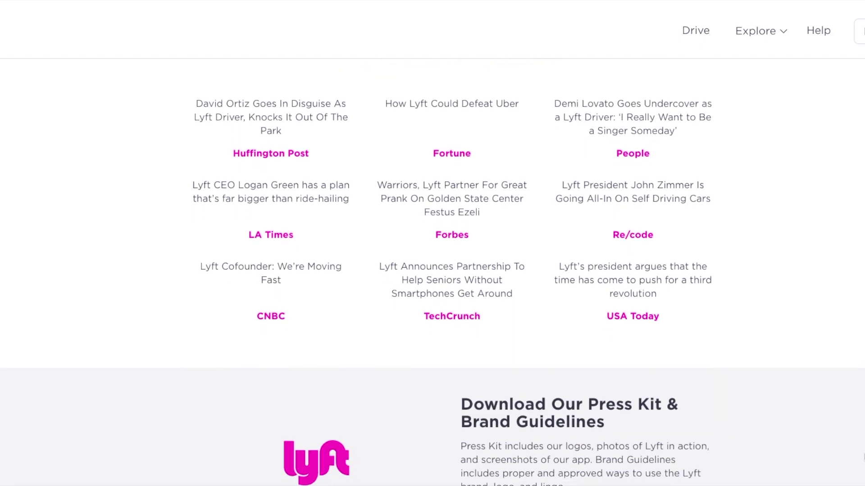
scroll(433, 243, down, 2)
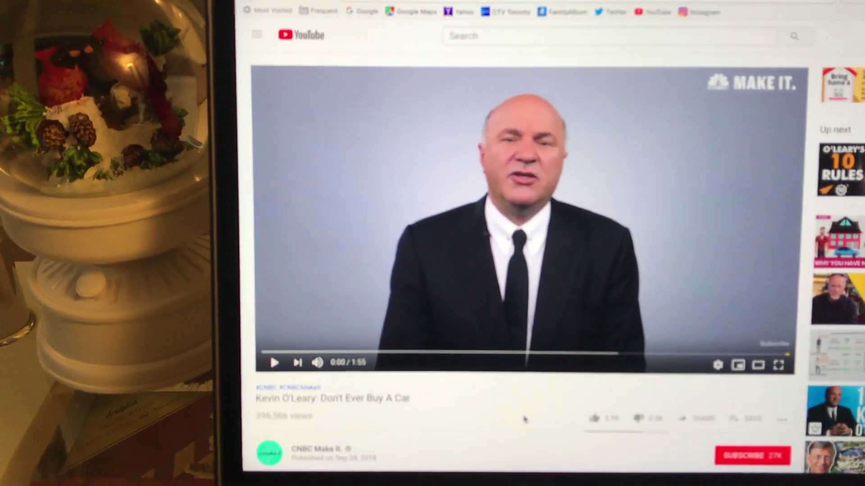
Step: Play the CNBC Make It video "Kevin O'Leary: Don't Ever Buy A Car" on YouTube
key(space)
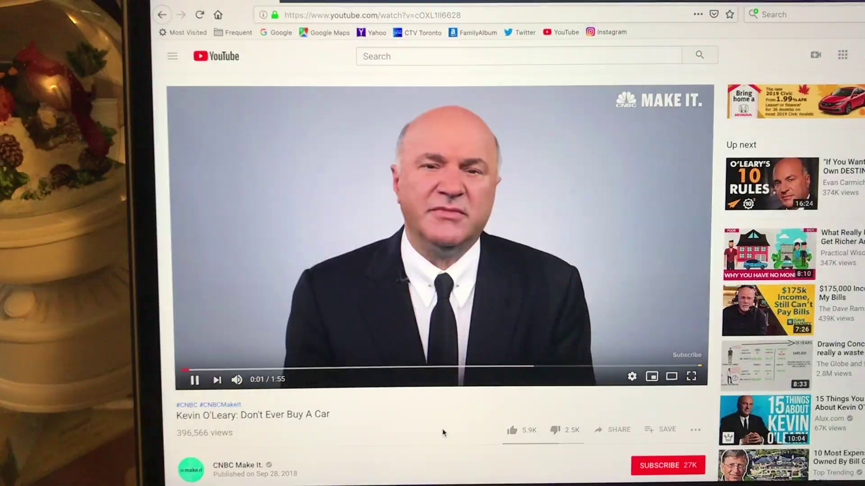